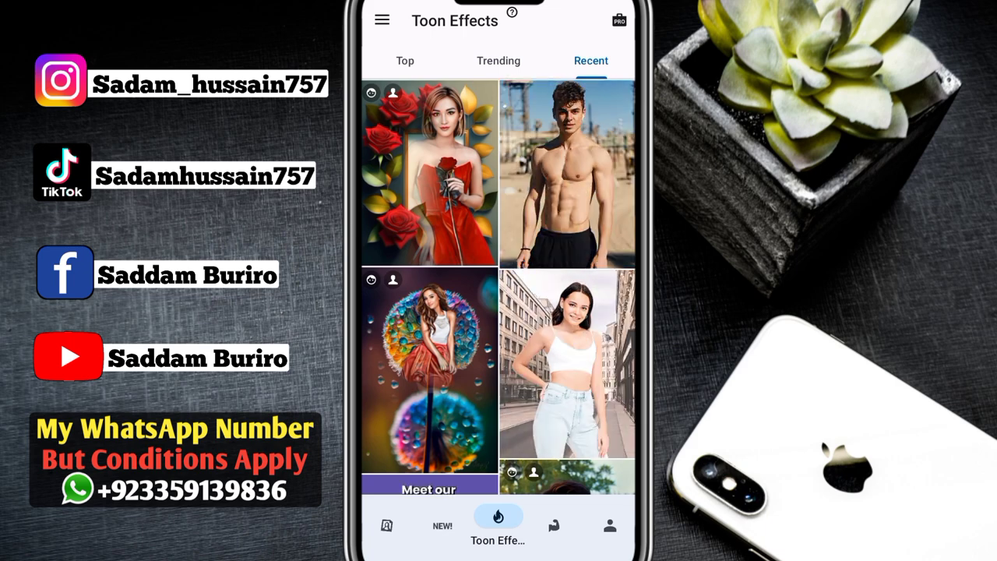
Scroll through the Toon Effects grid to reach the Hot Body section
{"action": "scroll", "coordinate": [499, 264], "scroll_direction": "down", "scroll_amount": 1}
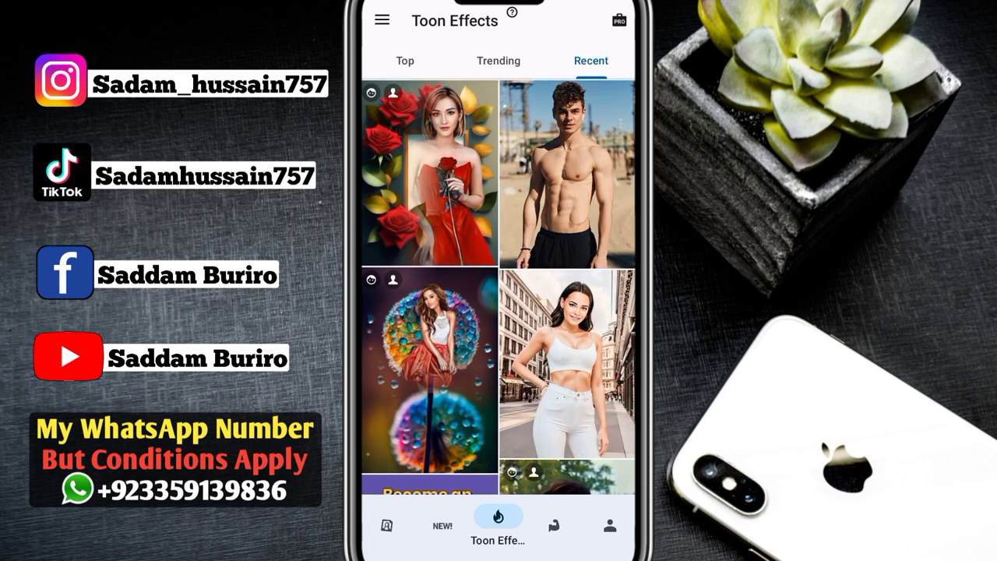
{"action": "scroll", "coordinate": [499, 265], "scroll_direction": "down", "scroll_amount": 1}
{"action": "scroll", "coordinate": [498, 265], "scroll_direction": "up", "scroll_amount": 2}
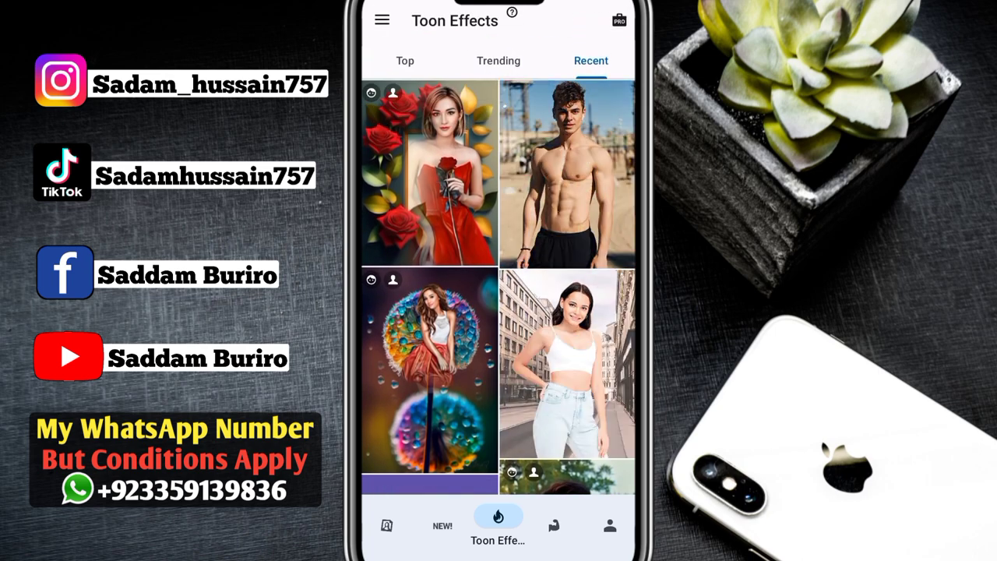
{"action": "scroll", "coordinate": [600, 246], "scroll_direction": "down", "scroll_amount": 1}
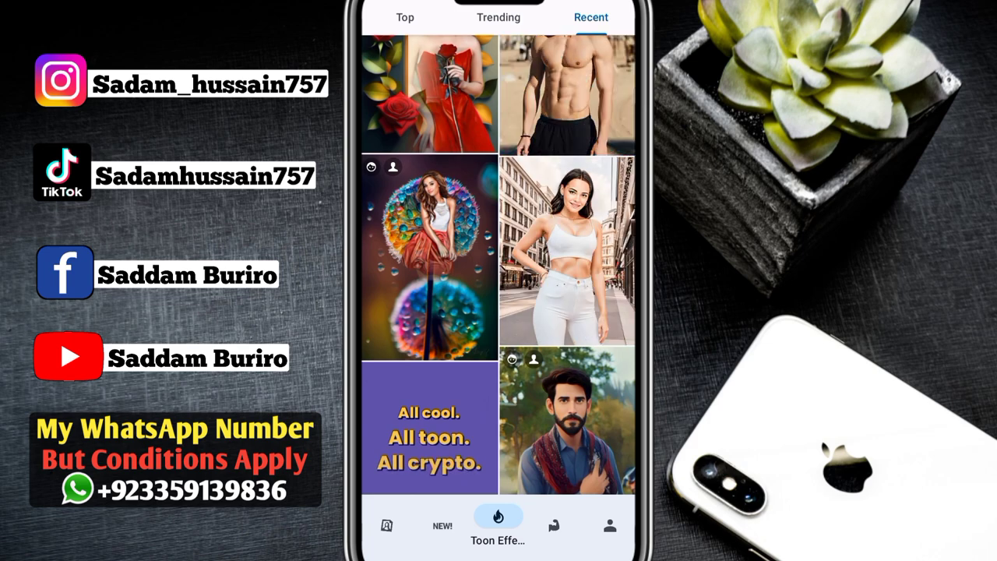
{"action": "scroll", "coordinate": [577, 384], "scroll_direction": "up", "scroll_amount": 2}
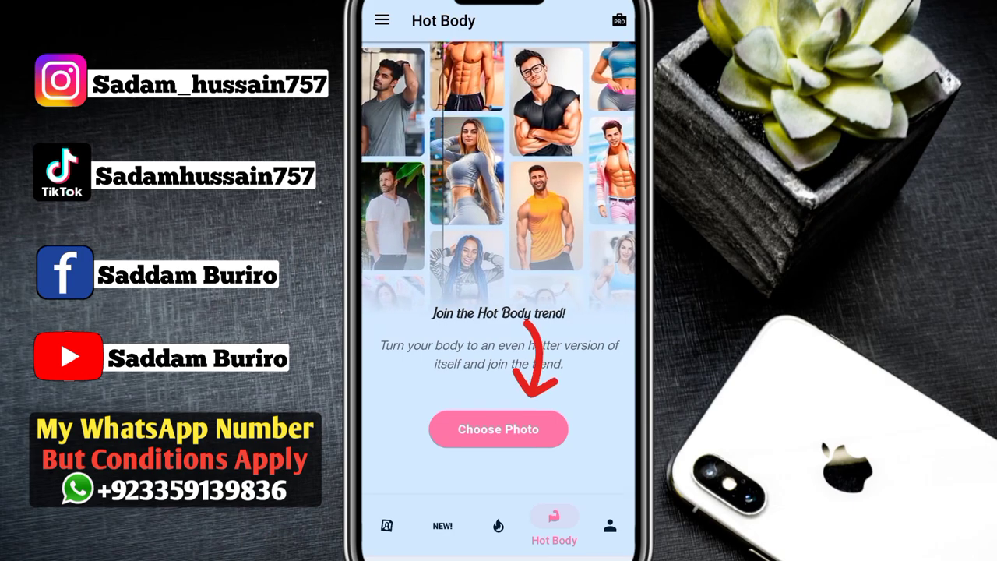
Pick the photo of the man in the red vest and confirm the crop to generate the cartoon
{"action": "left_click", "coordinate": [498, 429]}
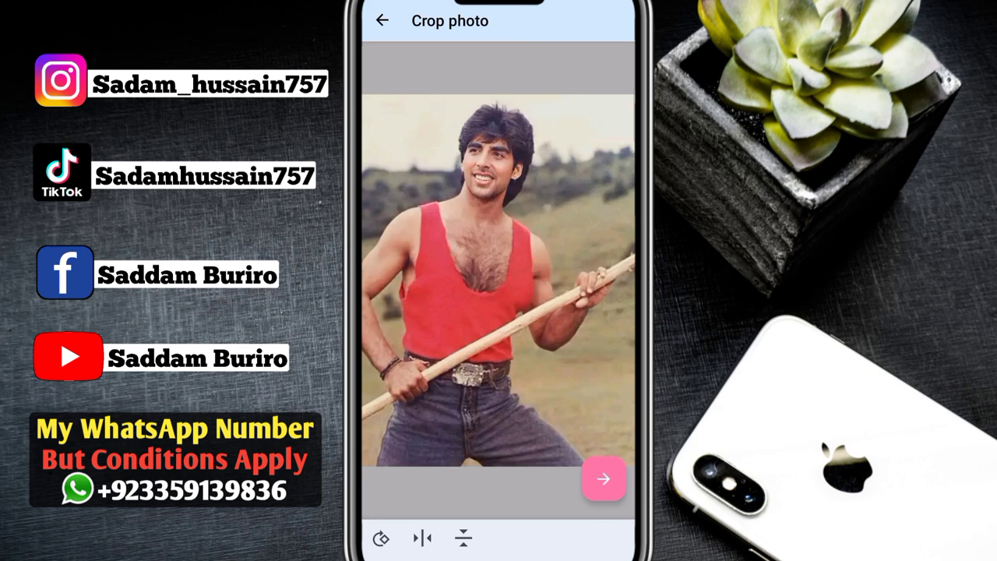
{"action": "left_click", "coordinate": [604, 478]}
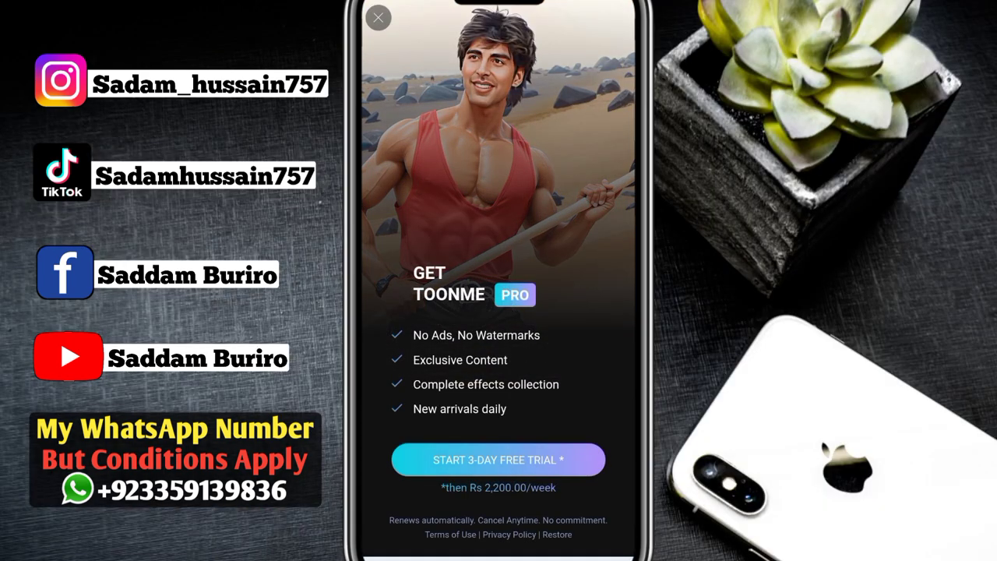
Close the PRO paywall and download the watermarked Hot Body cartoon to the gallery
{"action": "left_click", "coordinate": [378, 17]}
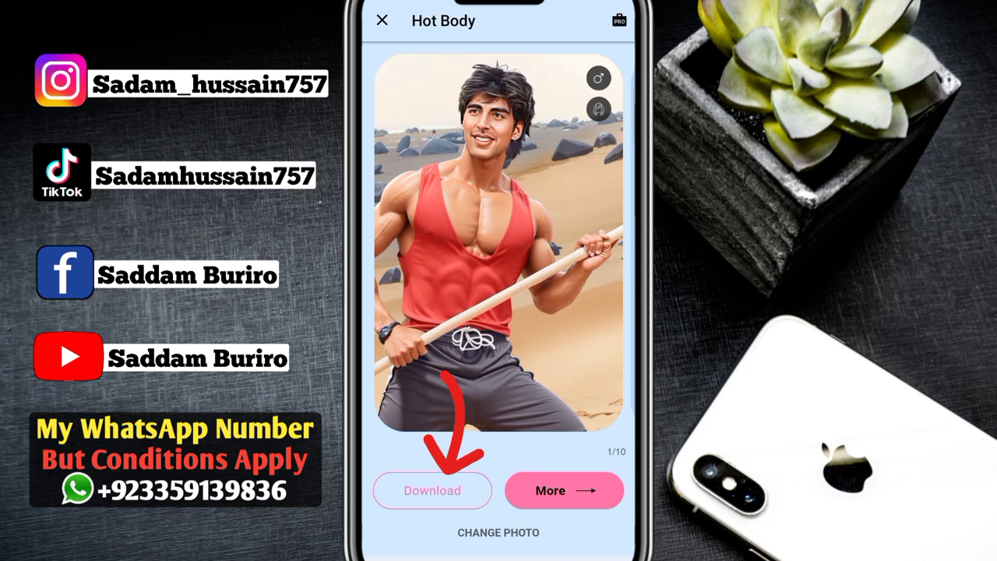
{"action": "left_click", "coordinate": [432, 490]}
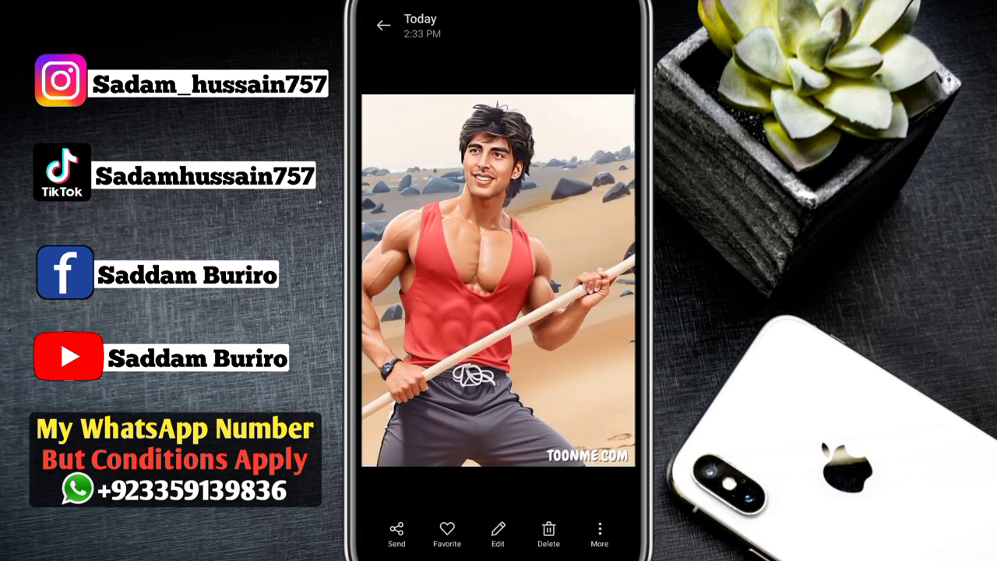
Crop the bottom edge off the cartoon to remove the TOONME.COM watermark, and save it
{"action": "double_click", "coordinate": [593, 350]}
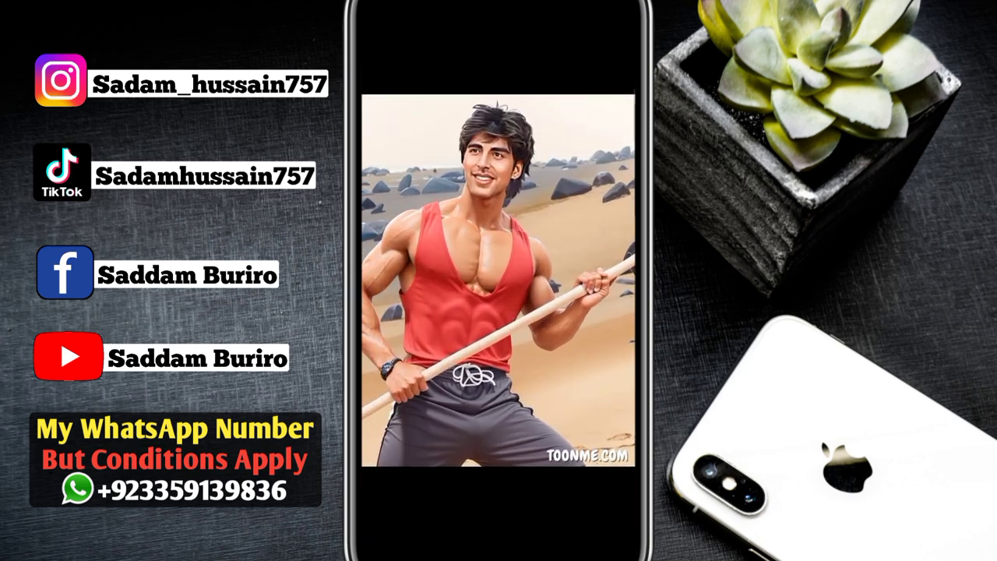
{"action": "left_click", "coordinate": [498, 530]}
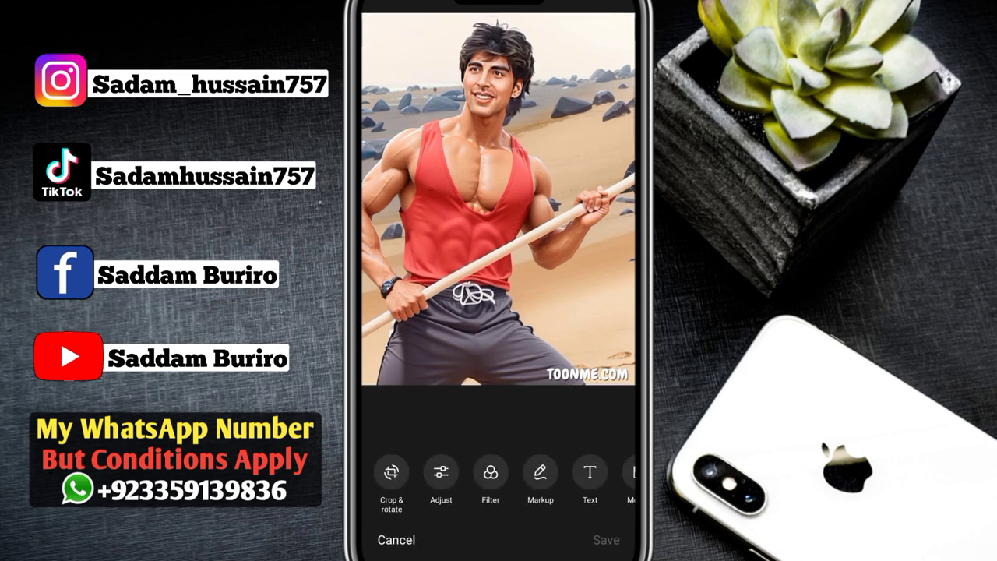
{"action": "left_click", "coordinate": [392, 471]}
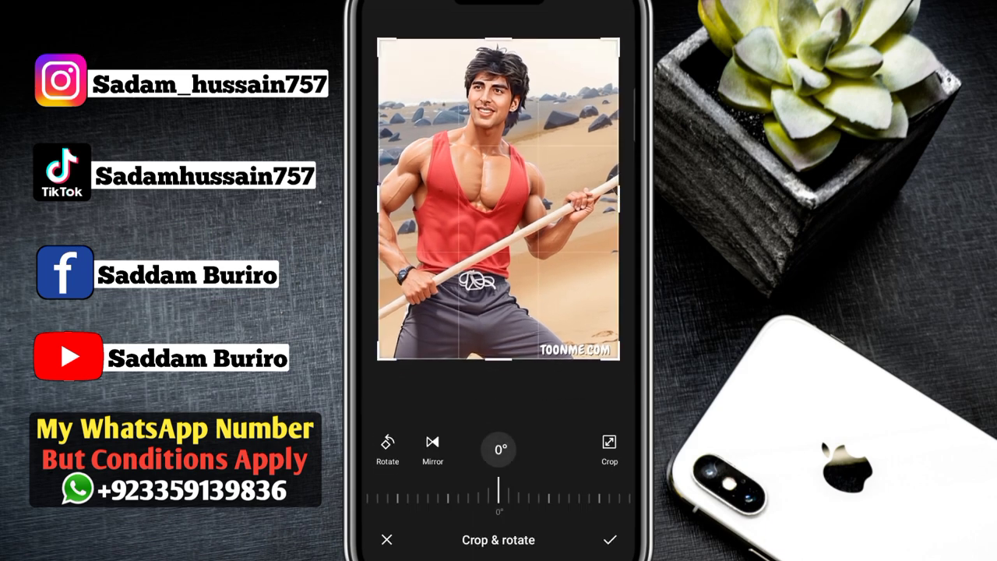
{"action": "left_click_drag", "start_coordinate": [502, 357], "coordinate": [501, 338]}
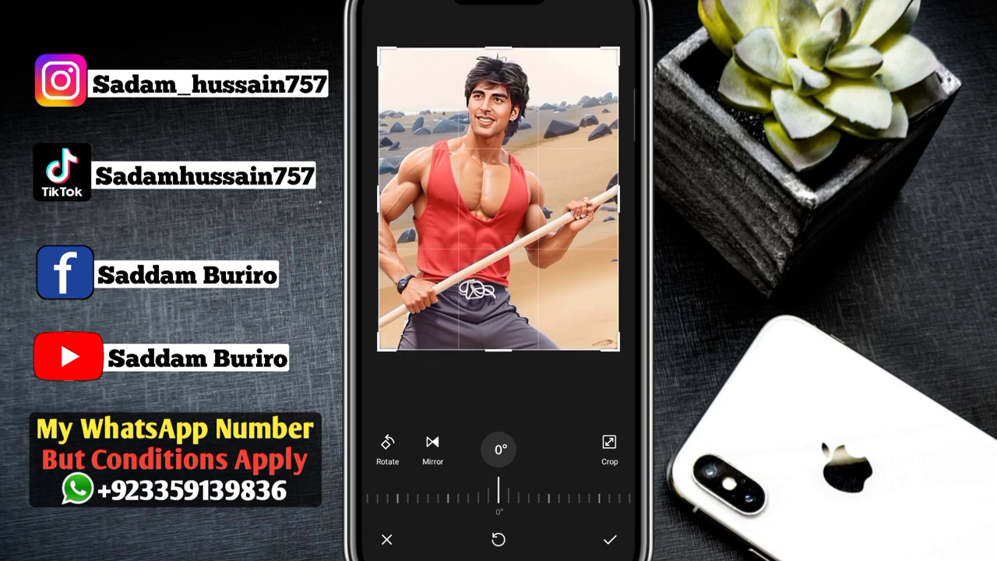
{"action": "left_click", "coordinate": [610, 539]}
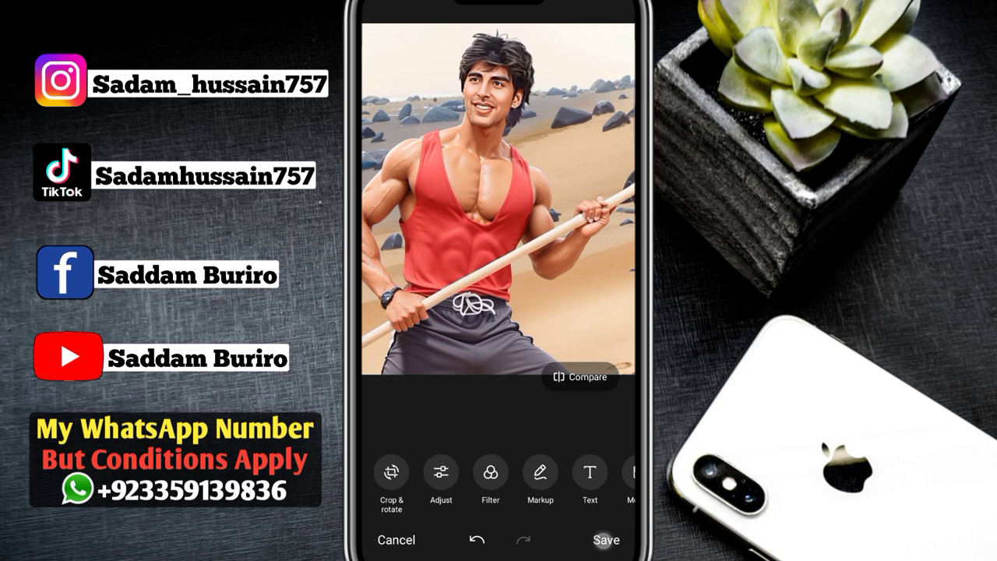
{"action": "left_click", "coordinate": [606, 539]}
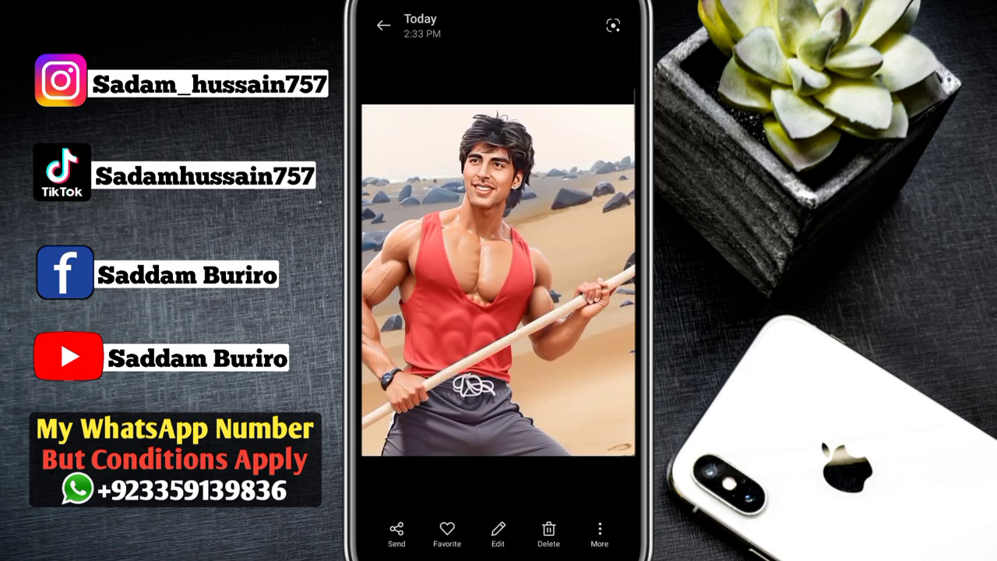
{"action": "left_click_drag", "start_coordinate": [505, 357], "coordinate": [542, 477]}
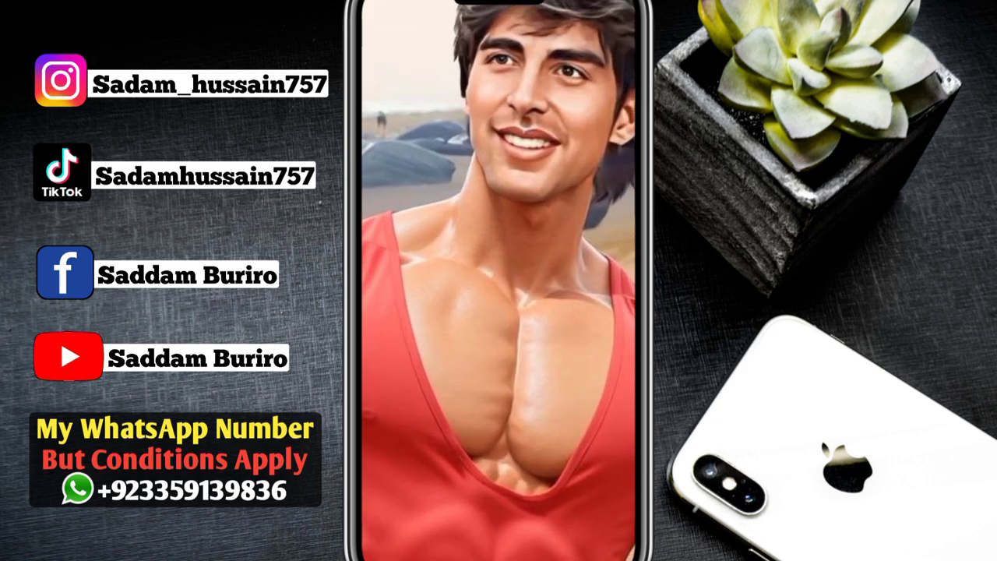
Zoom in on the cartoon's face, then swipe to the home screen page holding Remini
{"action": "left_click_drag", "start_coordinate": [542, 476], "coordinate": [494, 495]}
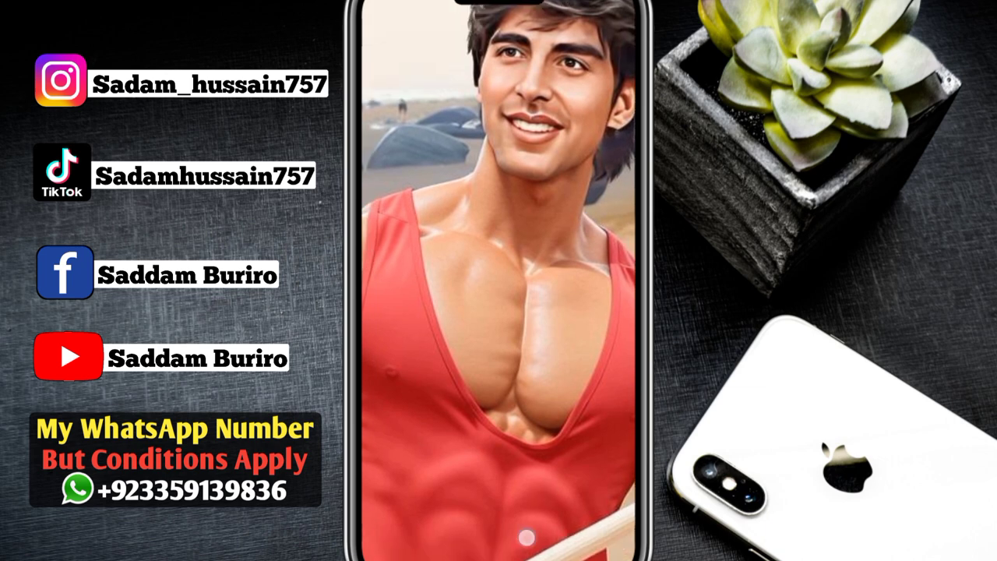
{"action": "left_click_drag", "start_coordinate": [571, 425], "coordinate": [533, 405]}
{"action": "left_click_drag", "start_coordinate": [577, 409], "coordinate": [530, 401]}
{"action": "left_click_drag", "start_coordinate": [576, 405], "coordinate": [530, 405]}
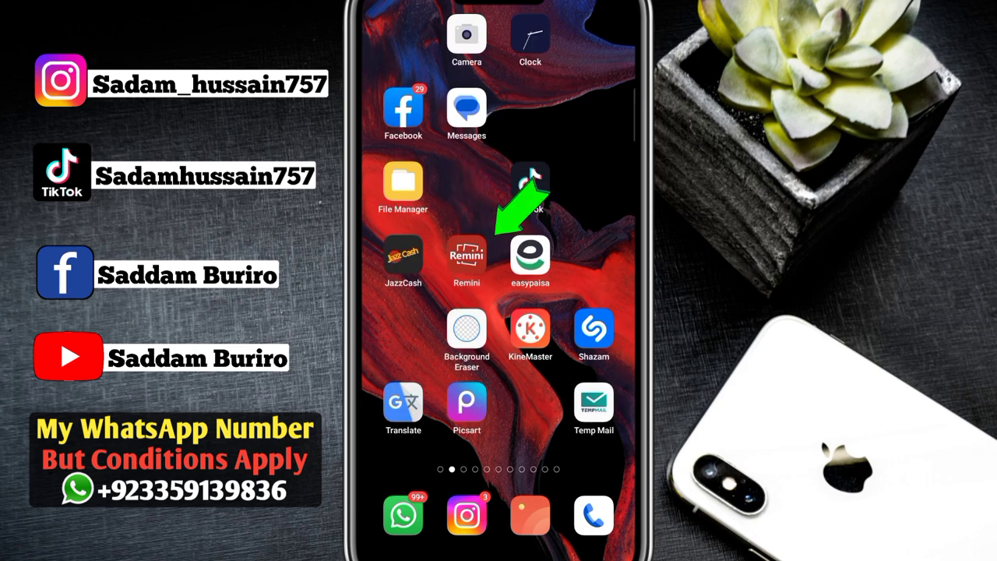
Launch Remini and select the cropped cartoon from All photos for enhancement
{"action": "left_click", "coordinate": [466, 255]}
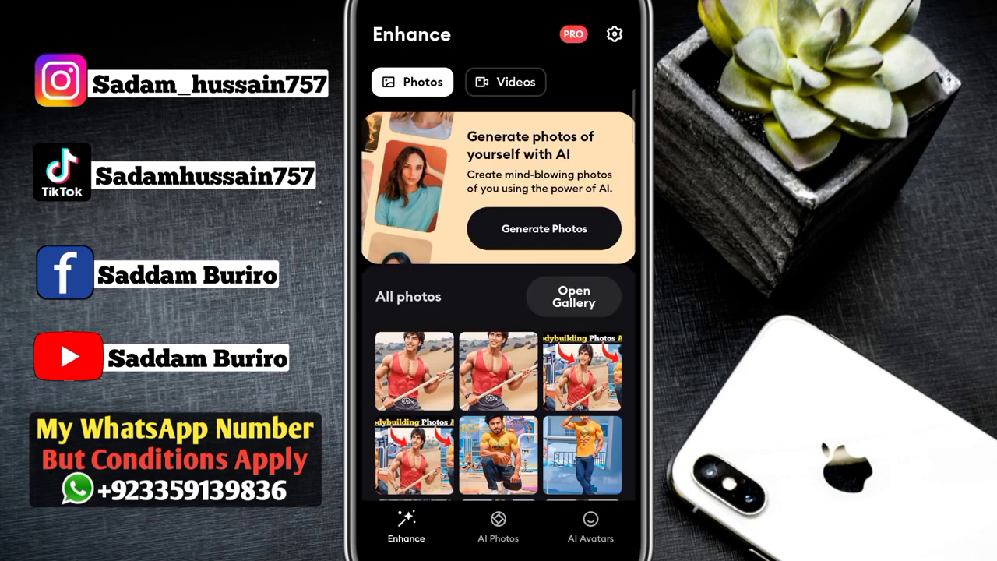
{"action": "scroll", "coordinate": [498, 312], "scroll_direction": "down", "scroll_amount": 4}
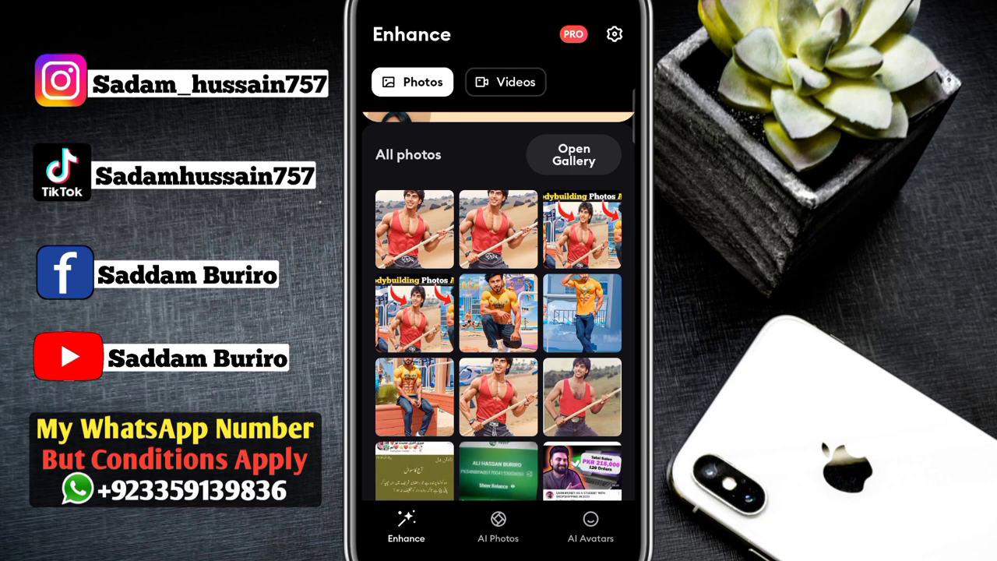
{"action": "left_click", "coordinate": [414, 236]}
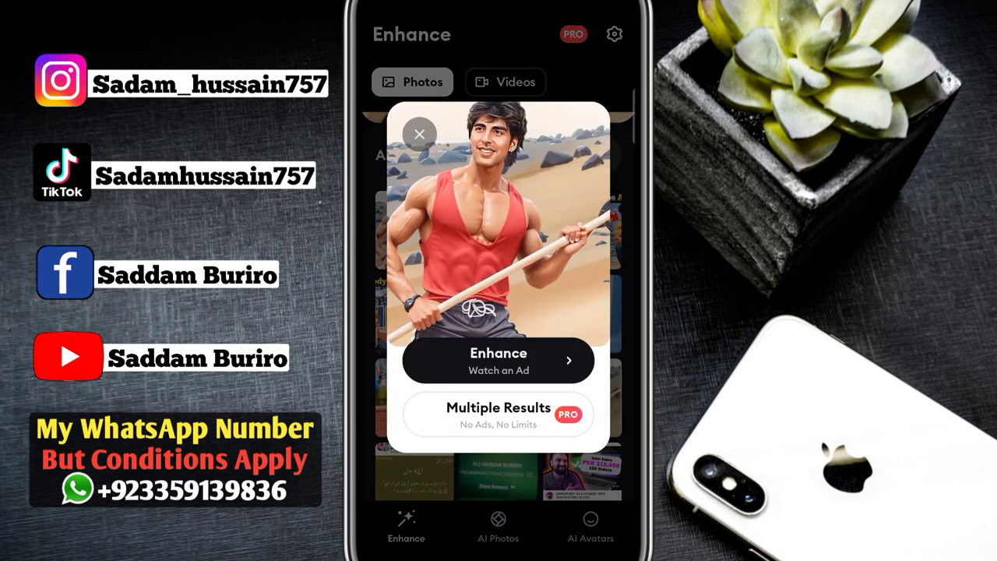
Run the free ad-supported enhancement and compare before and after with the slider and zoom
{"action": "left_click", "coordinate": [479, 358]}
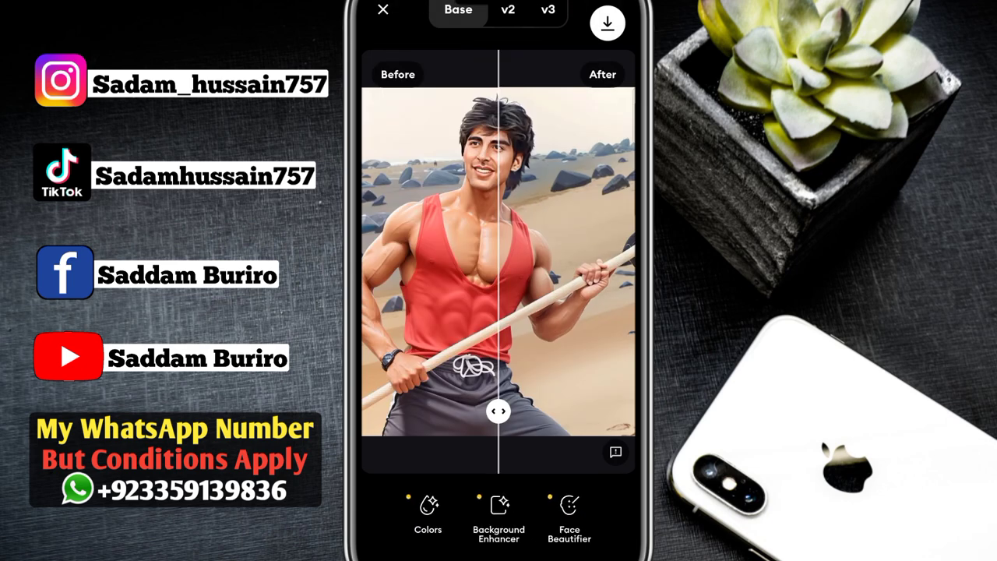
{"action": "mouse_move", "coordinate": [534, 416]}
{"action": "left_mouse_down"}
{"action": "mouse_move", "coordinate": [574, 409]}
{"action": "mouse_move", "coordinate": [423, 411]}
{"action": "mouse_move", "coordinate": [412, 438]}
{"action": "mouse_move", "coordinate": [457, 411]}
{"action": "mouse_move", "coordinate": [614, 395]}
{"action": "mouse_move", "coordinate": [445, 412]}
{"action": "mouse_move", "coordinate": [377, 449]}
{"action": "left_mouse_up"}
{"action": "scroll", "coordinate": [507, 195], "scroll_direction": "up", "scroll_amount": 5}
{"action": "scroll", "coordinate": [506, 273], "scroll_direction": "down", "scroll_amount": 5}
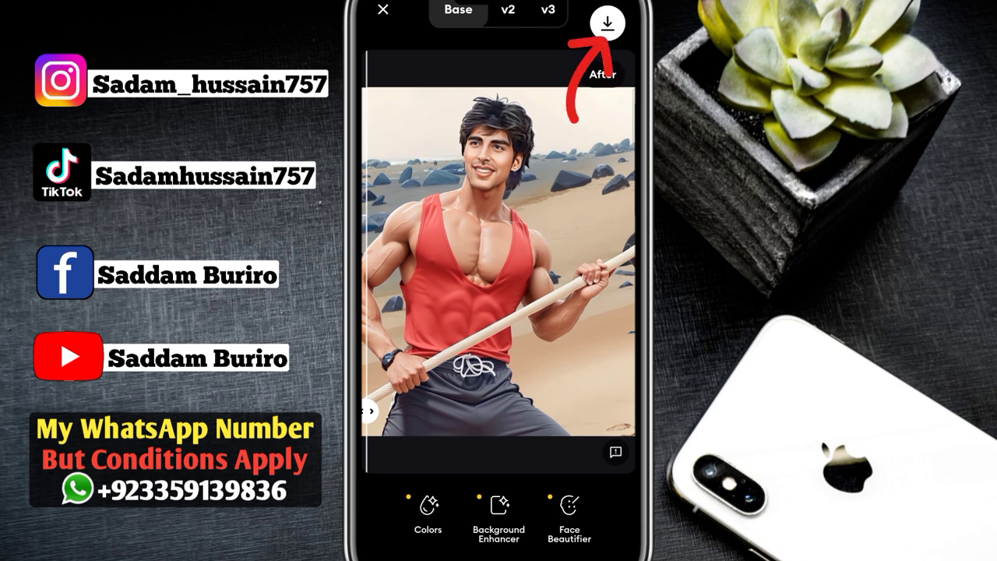
Save the enhanced cartoon using the Save (Watch an Ad) option
{"action": "left_click", "coordinate": [606, 24]}
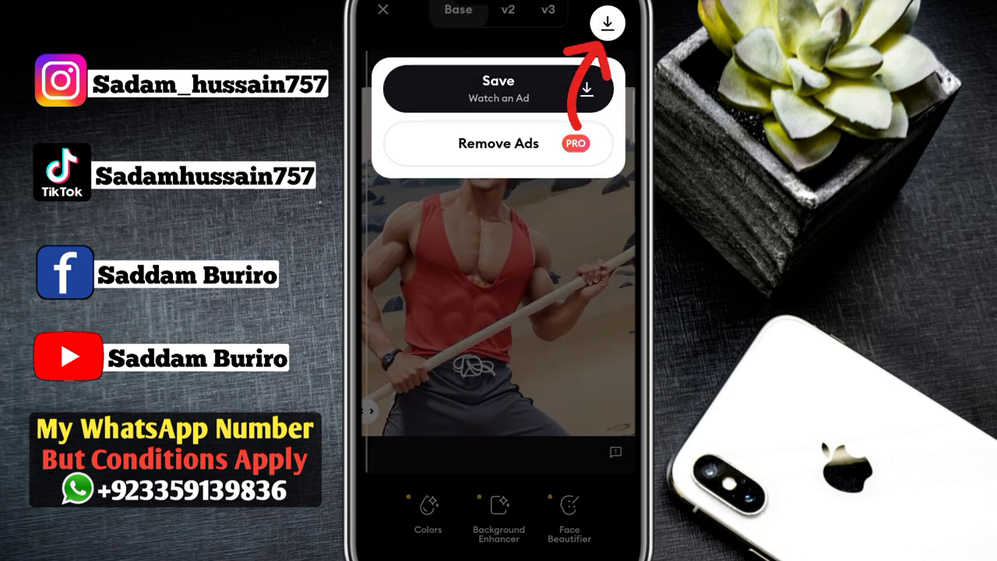
{"action": "left_click", "coordinate": [506, 86]}
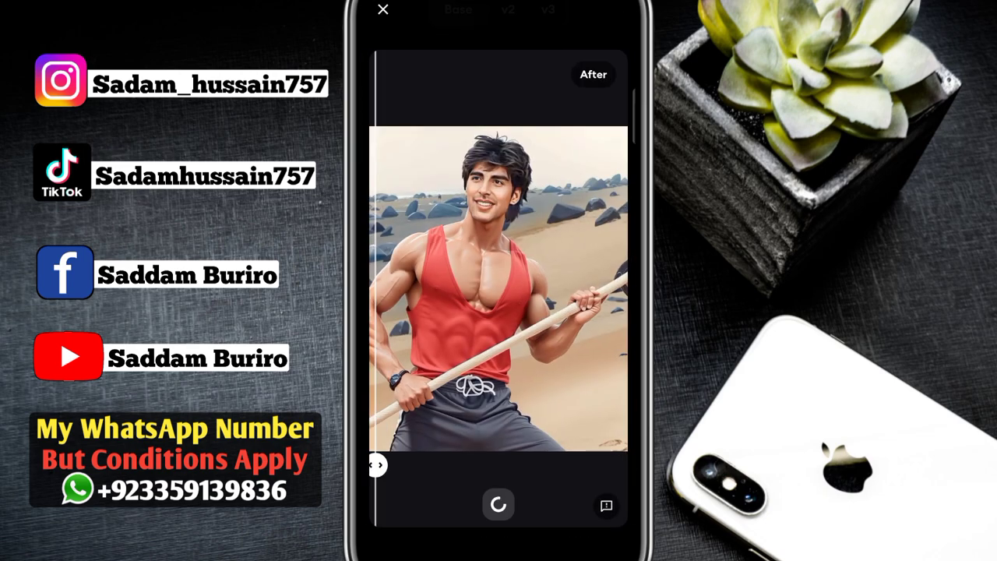